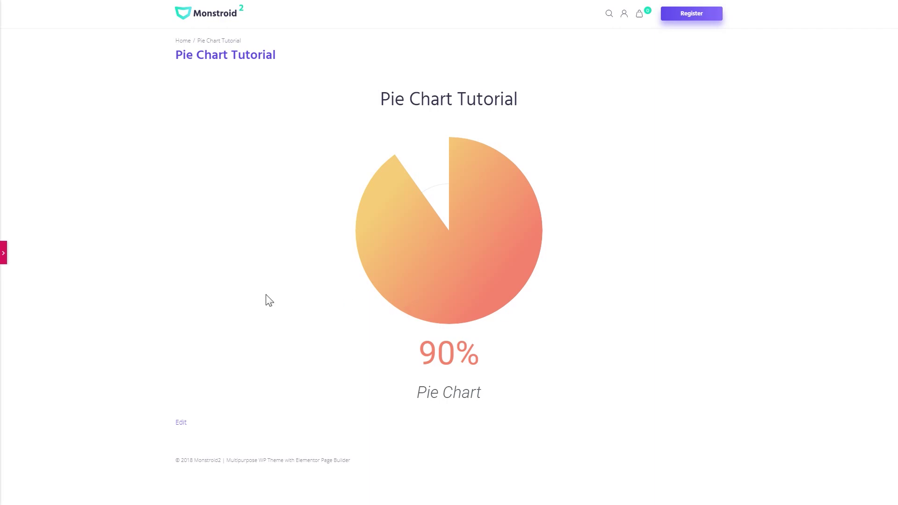
# Open the Pie Chart Tutorial page and its 90% pie chart in the Elementor editor
pyautogui.click(4, 257)
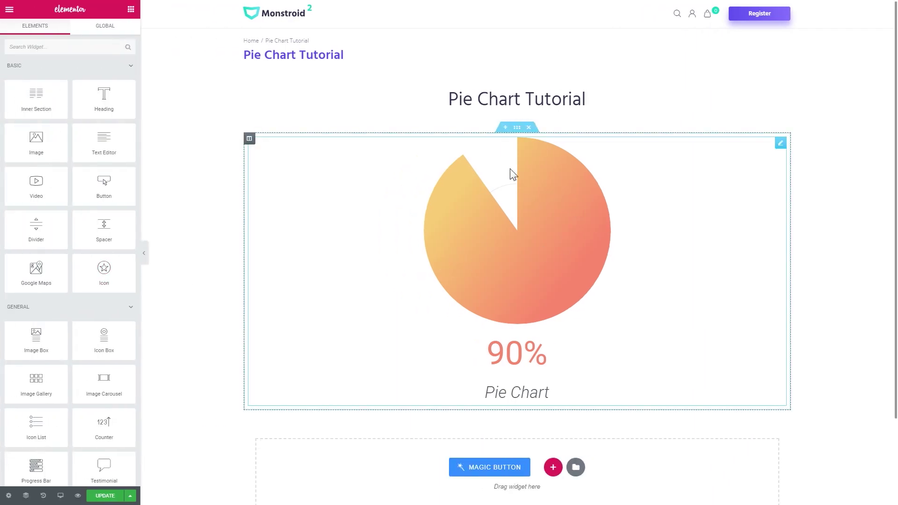
# Delete the existing pie chart section, leaving an empty drop area below the title
pyautogui.click(528, 127)
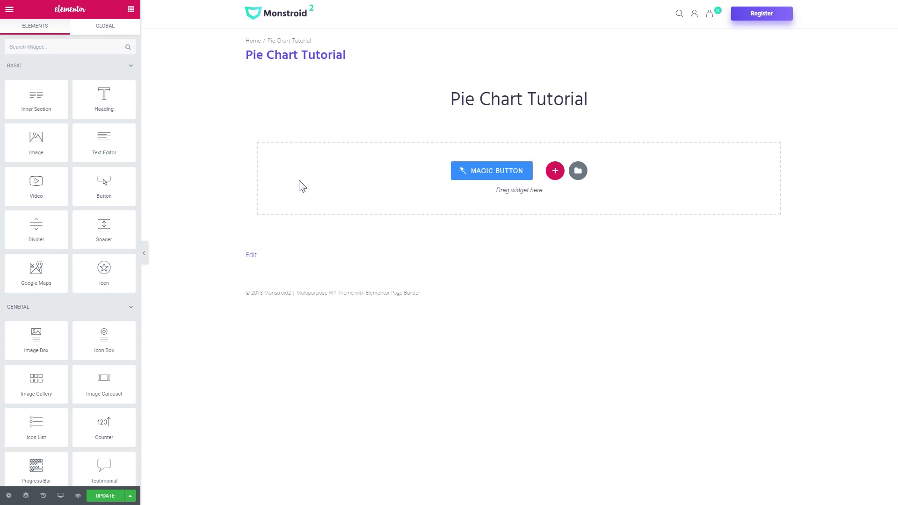
pyautogui.click(51, 45)
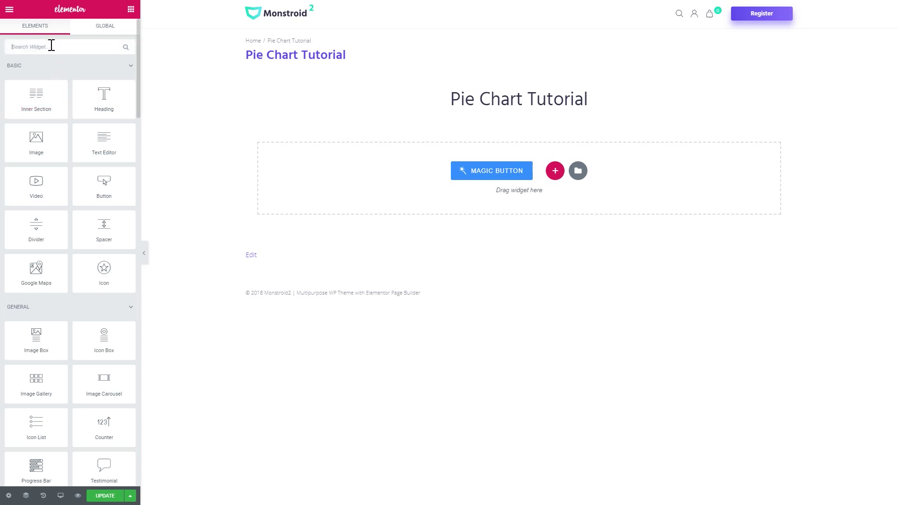
# Search widgets for 'cir' and drop a Circle Progress widget into the empty section
pyautogui.write('circ')
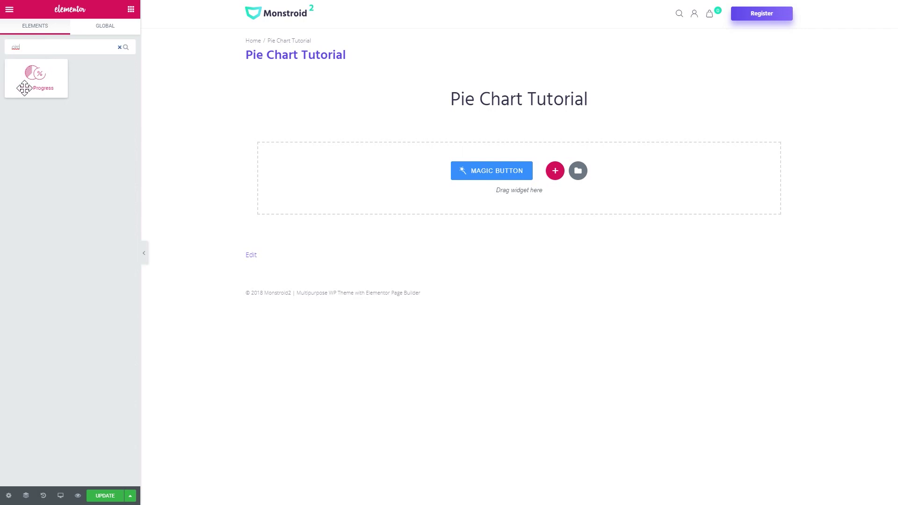
pyautogui.moveTo(33, 81); pyautogui.dragTo(320, 188)
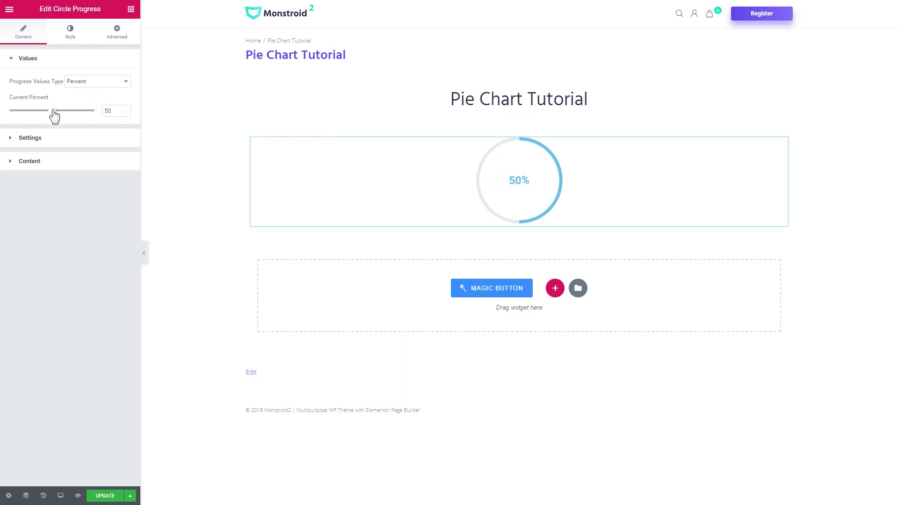
# Change the Circle Progress Current Percent from 50 to 90
pyautogui.doubleClick(105, 112)
pyautogui.write('90')
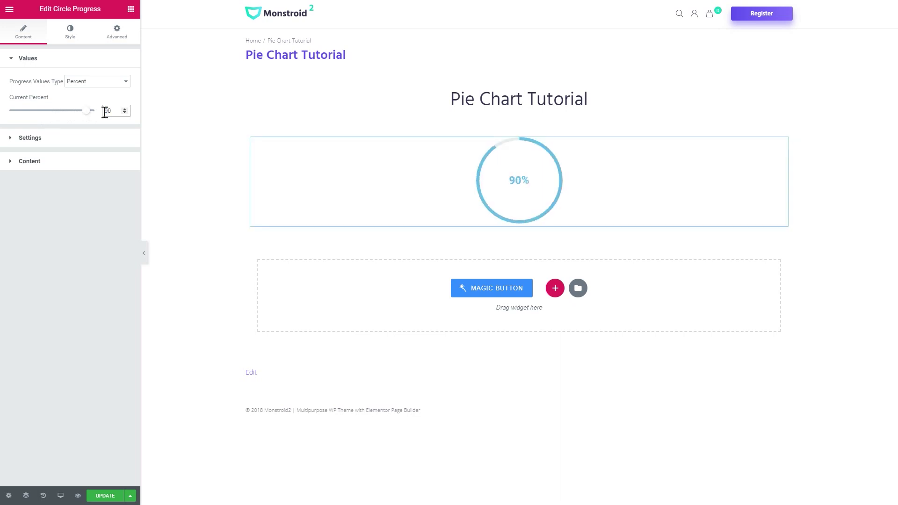
pyautogui.click(89, 138)
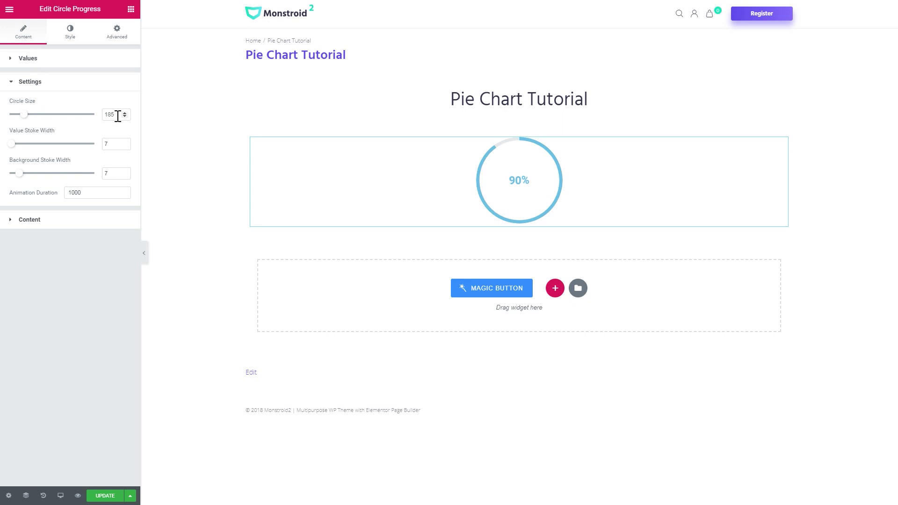
# Set Circle Size 400, Value Stroke Width 200 and Background Stroke Width 0
pyautogui.moveTo(118, 116); pyautogui.dragTo(107, 115)
pyautogui.write('400')
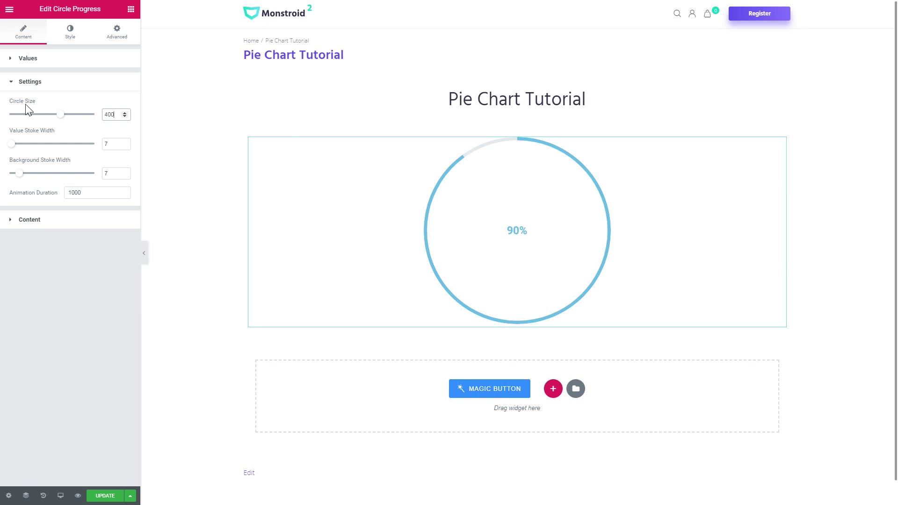
pyautogui.click(114, 144)
pyautogui.moveTo(114, 143); pyautogui.dragTo(103, 148)
pyautogui.write('200')
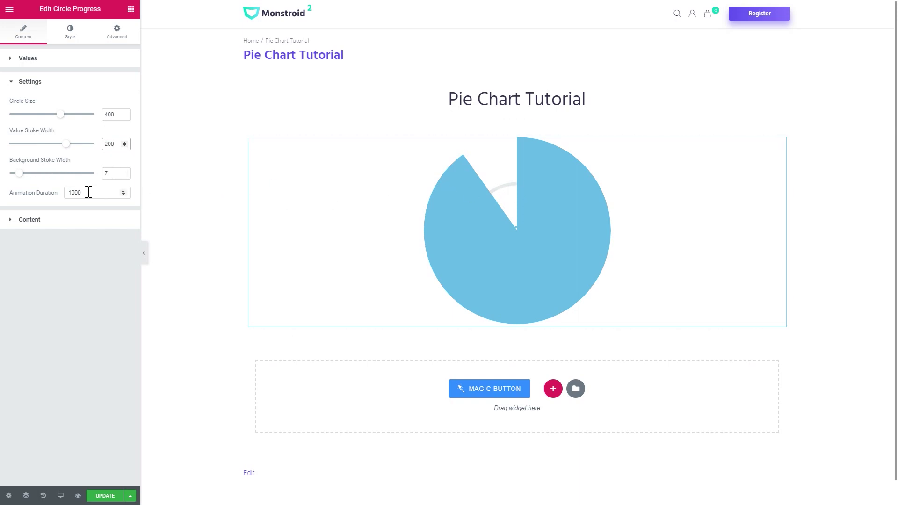
pyautogui.doubleClick(110, 173)
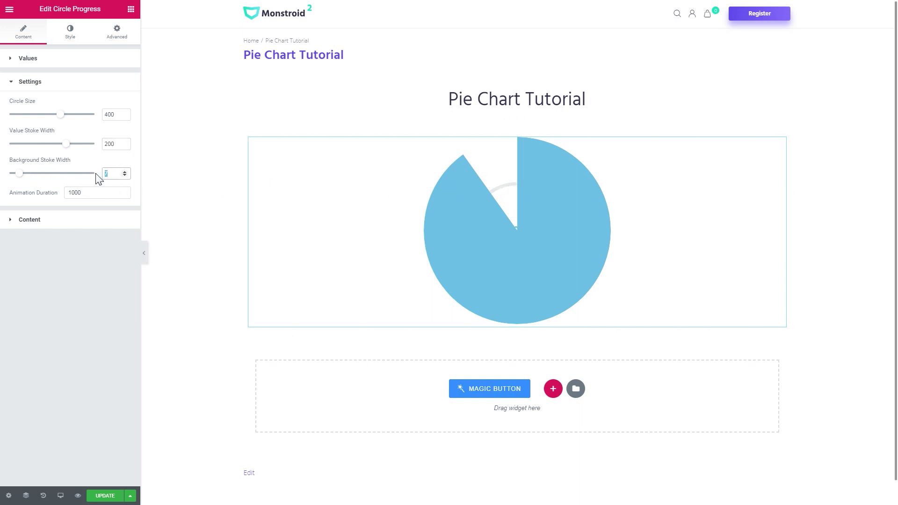
pyautogui.write('0')
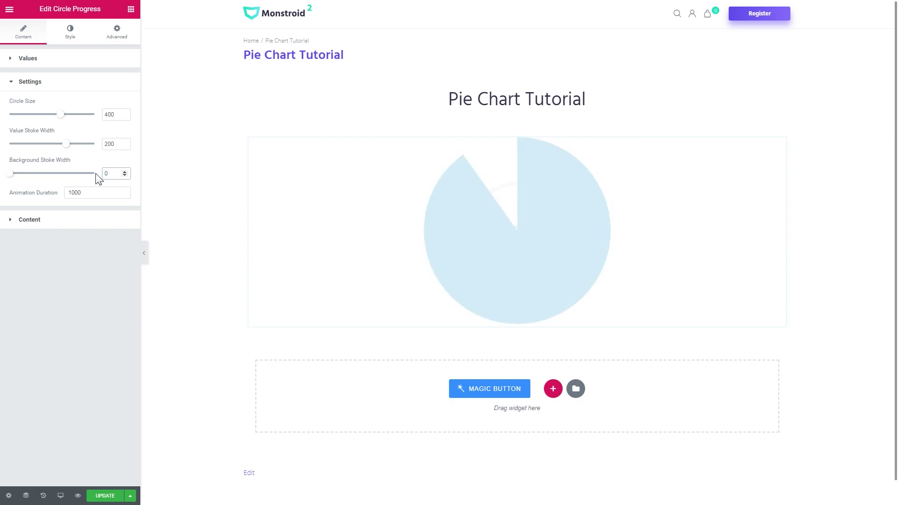
pyautogui.click(55, 222)
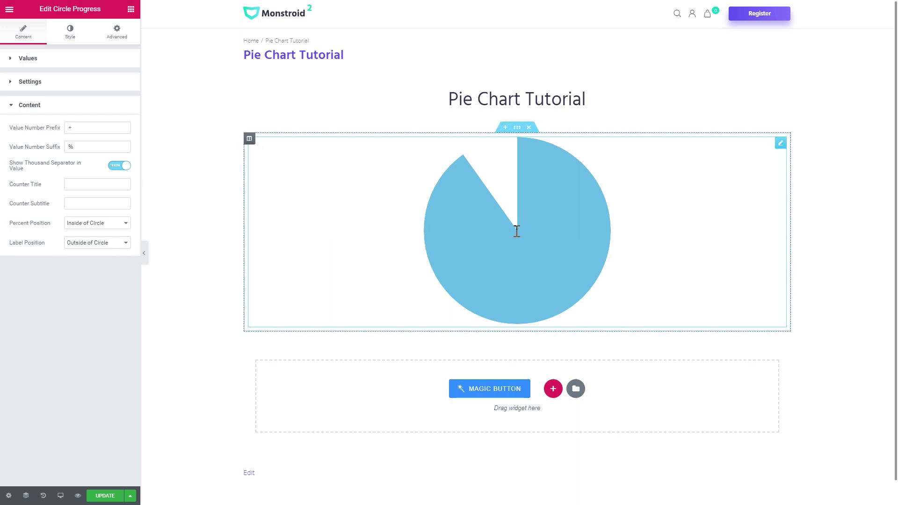
# Set Percent Position to Outside of Circle so the 90% label sits below the pie
pyautogui.click(71, 185)
pyautogui.click(70, 225)
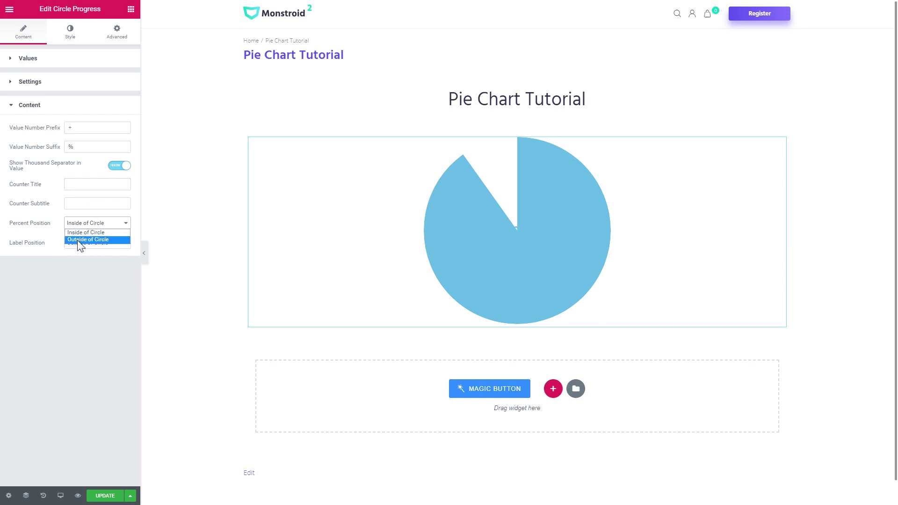
pyautogui.click(80, 239)
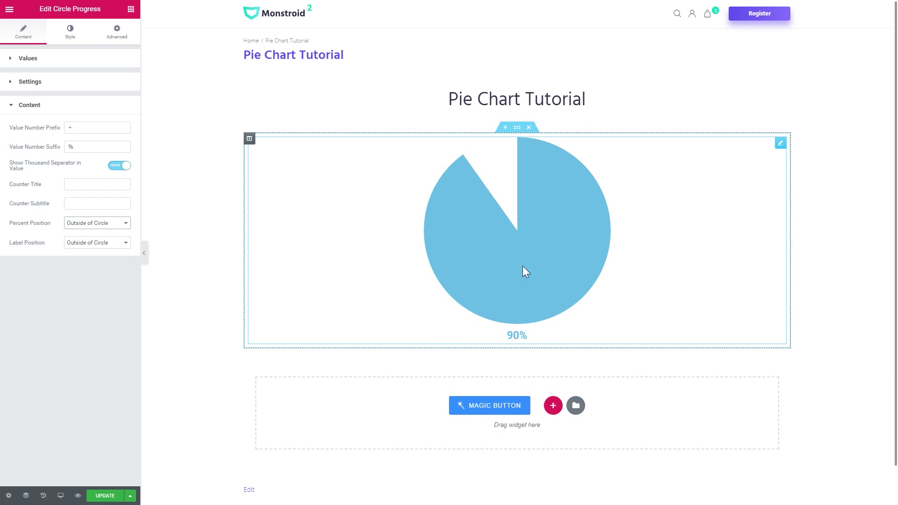
pyautogui.click(46, 110)
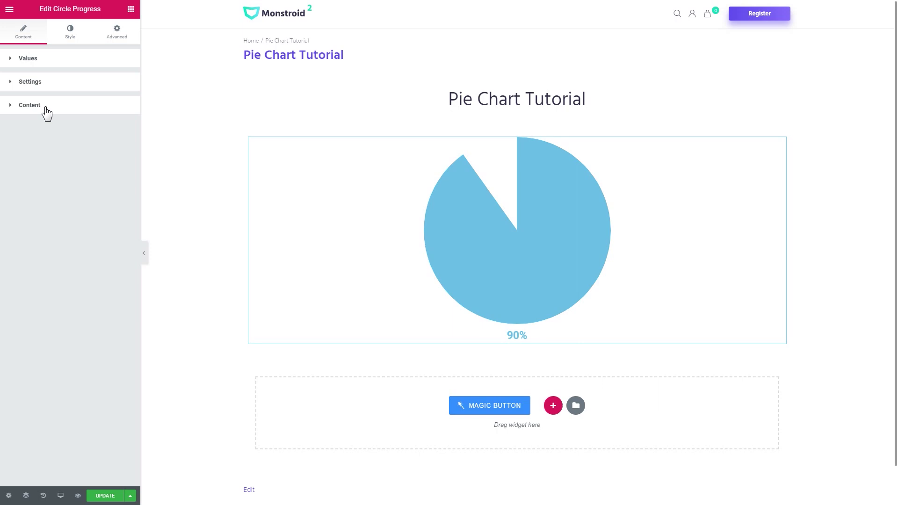
pyautogui.click(73, 32)
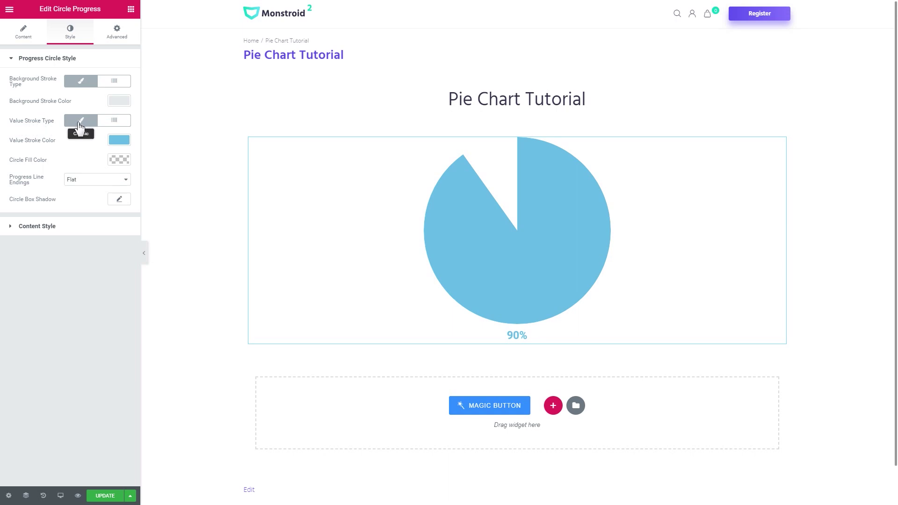
# Give the value stroke a yellow-to-coral gradient with a 130 degree angle
pyautogui.click(113, 120)
pyautogui.click(120, 140)
pyautogui.click(27, 251)
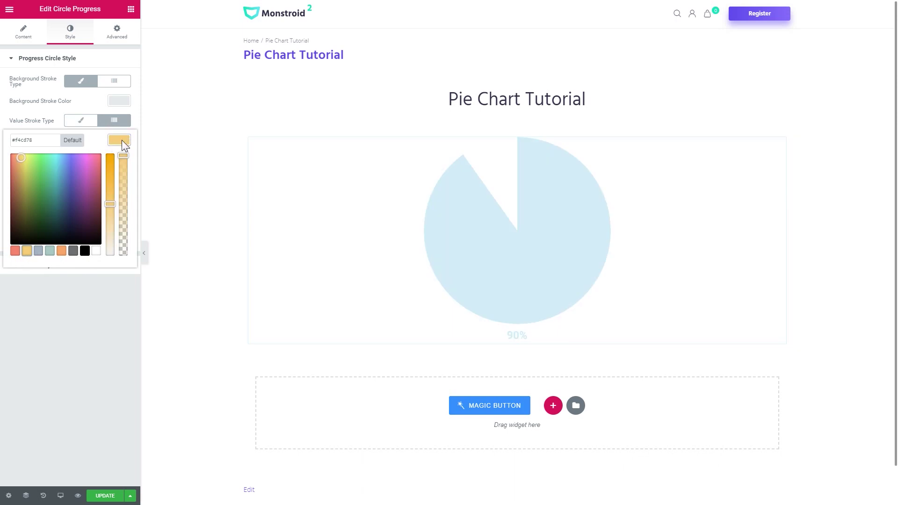
pyautogui.click(119, 159)
pyautogui.click(14, 268)
pyautogui.click(119, 159)
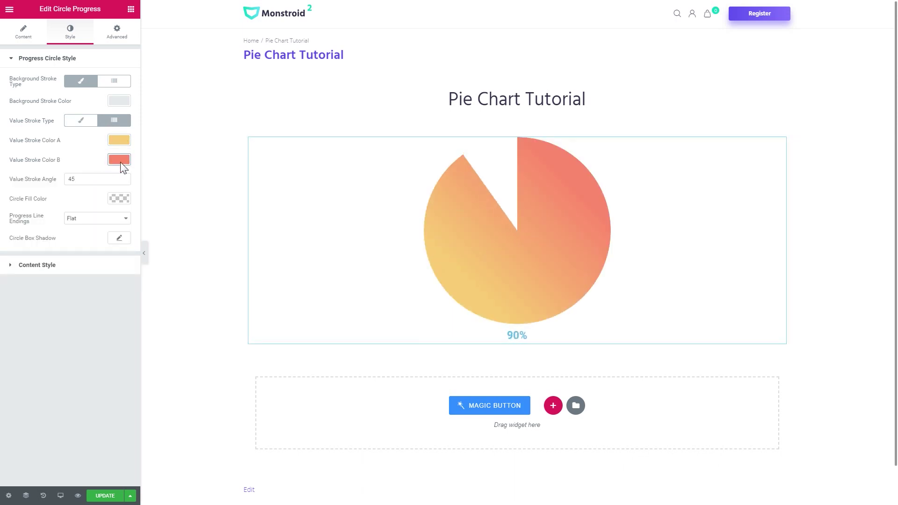
pyautogui.click(70, 181)
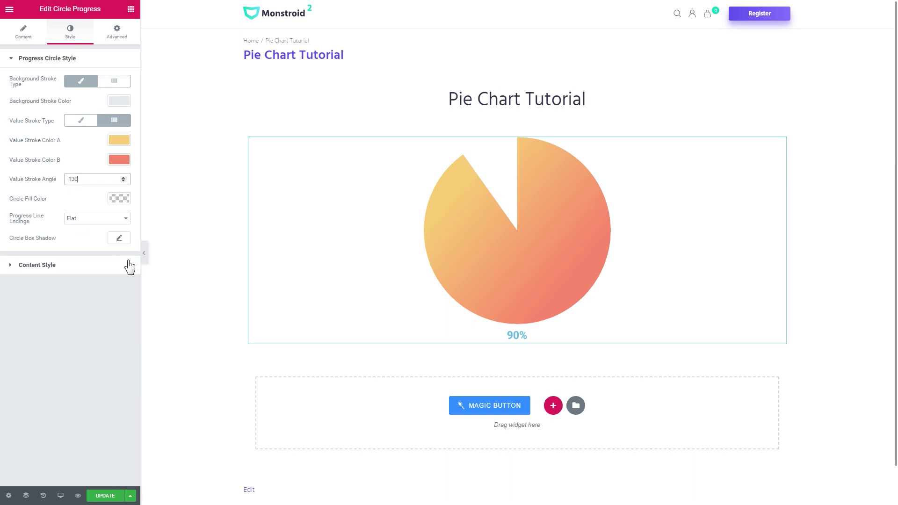
pyautogui.click(67, 269)
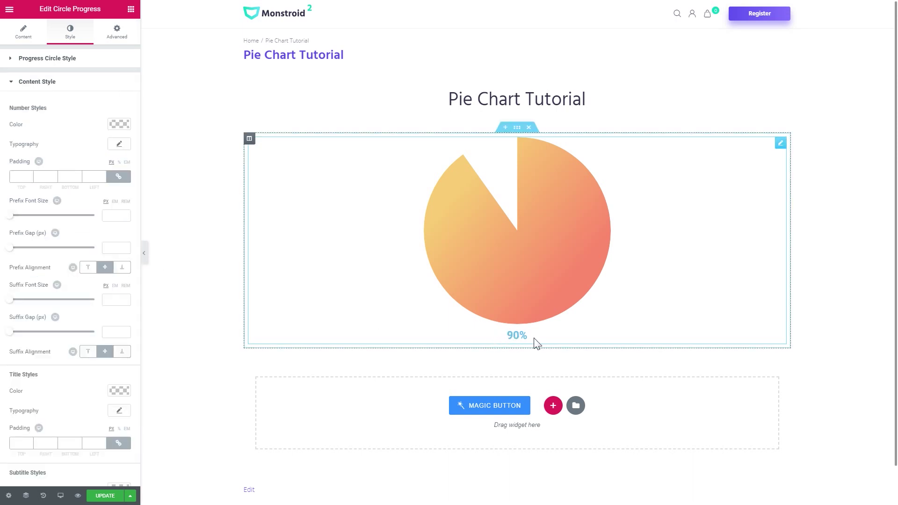
# Make the 90% label coral at size 53 with weight 500, then preview the page
pyautogui.click(119, 124)
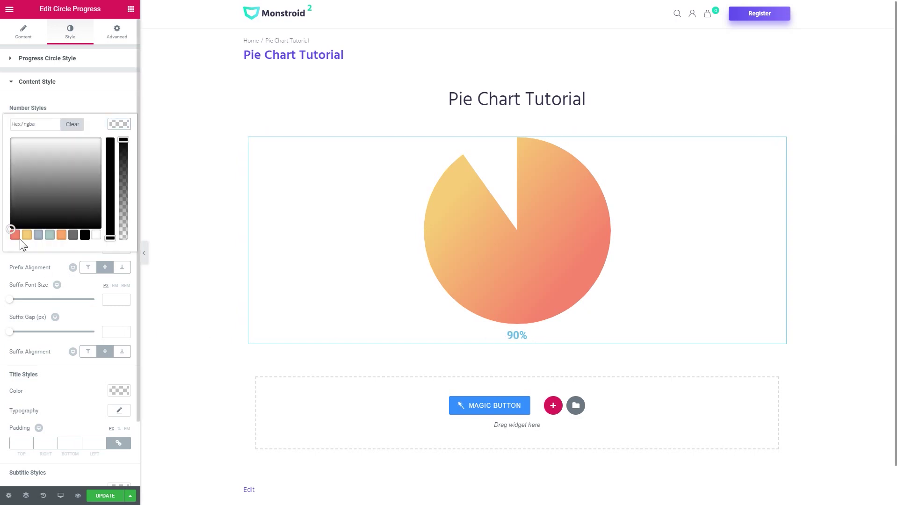
pyautogui.click(21, 236)
pyautogui.click(119, 143)
pyautogui.click(93, 220)
pyautogui.click(87, 248)
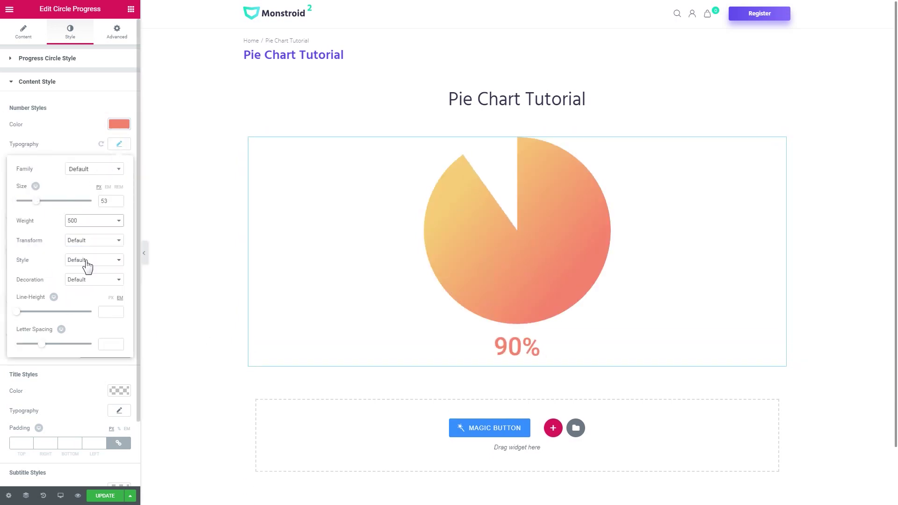
pyautogui.click(117, 145)
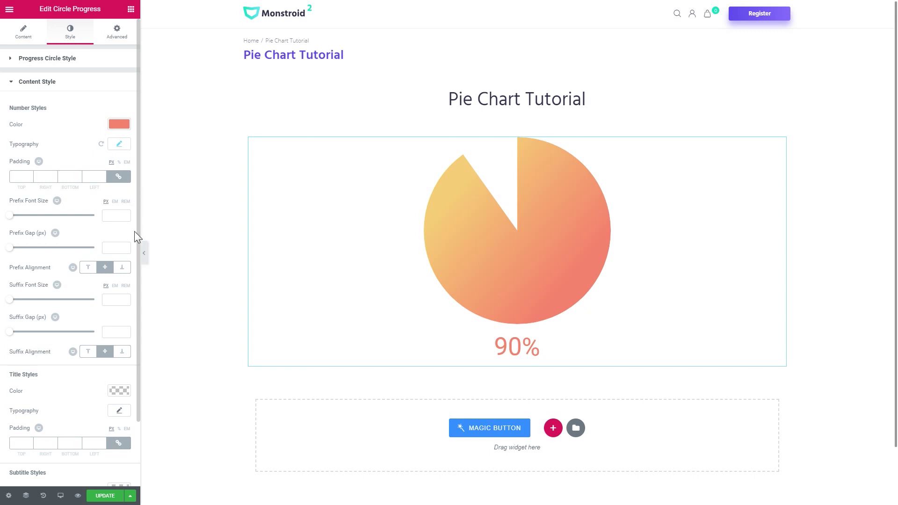
pyautogui.click(144, 253)
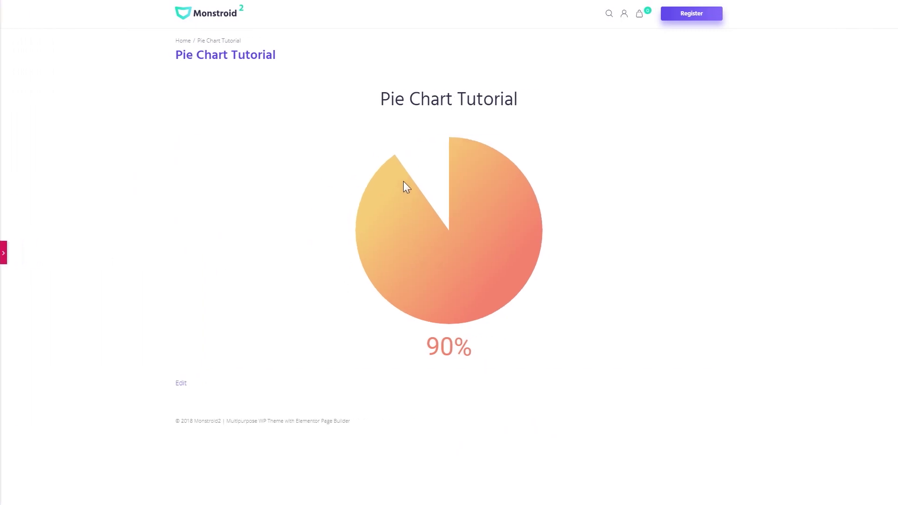
pyautogui.click(3, 255)
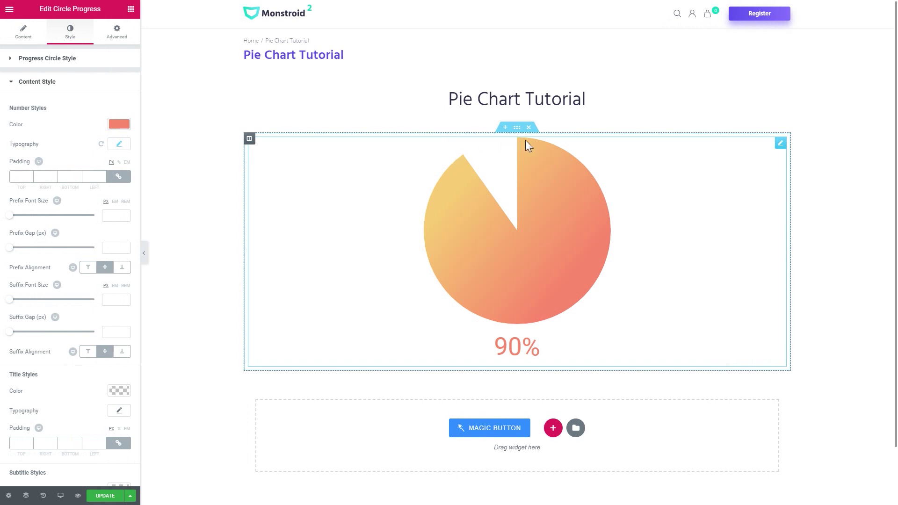
# Set Background Stroke Width to 200 so the missing 10% wedge fills in grey
pyautogui.click(23, 41)
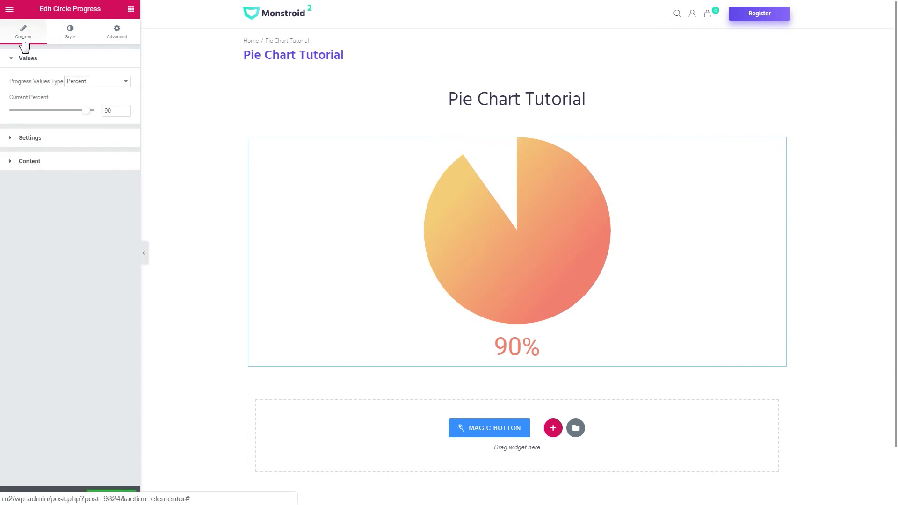
pyautogui.click(32, 139)
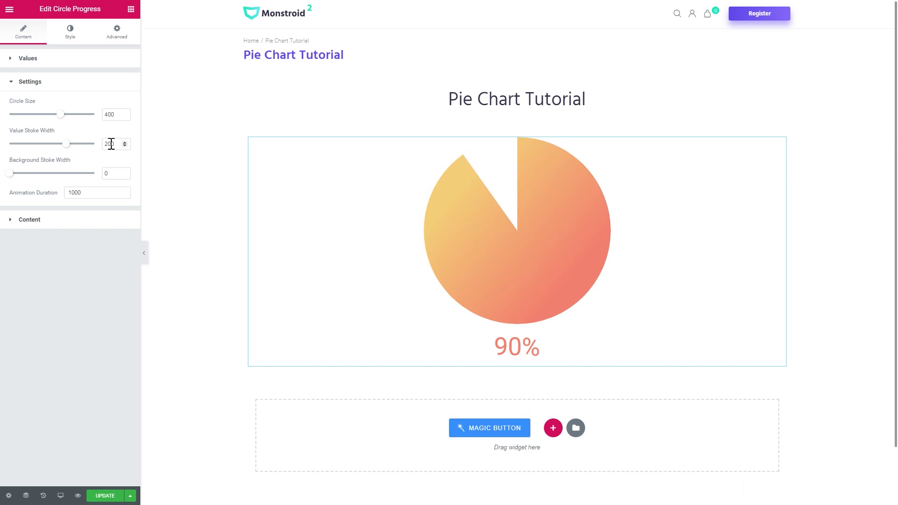
pyautogui.doubleClick(104, 174)
pyautogui.write('200')
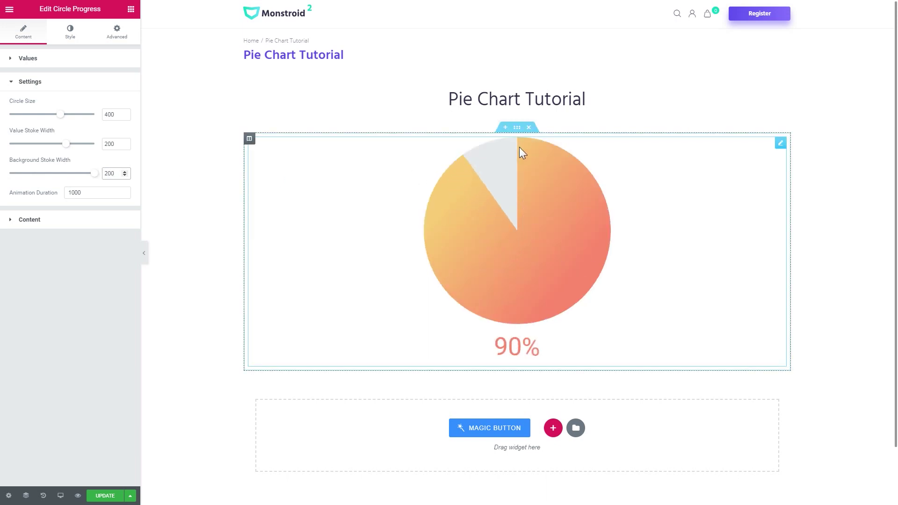
# Recolour the background stroke pale beige (#f4e4c1), then preview the page
pyautogui.click(67, 35)
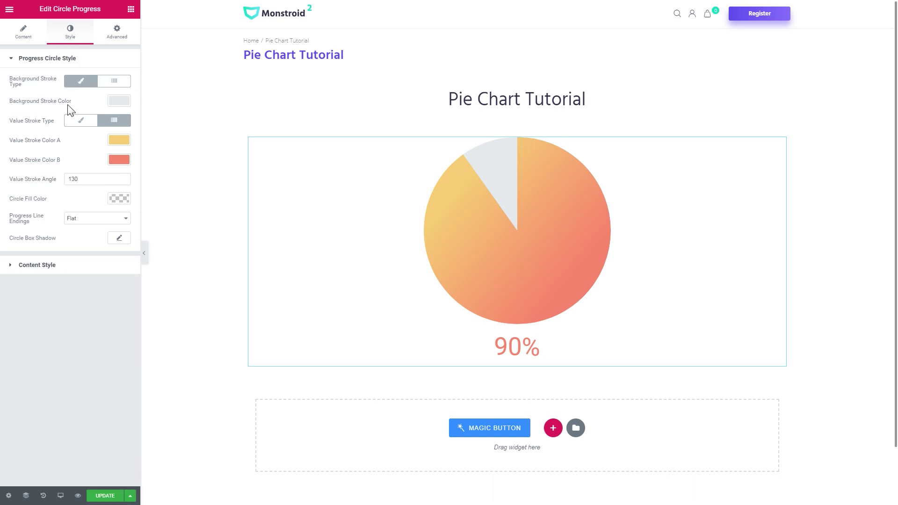
pyautogui.click(119, 101)
pyautogui.click(27, 211)
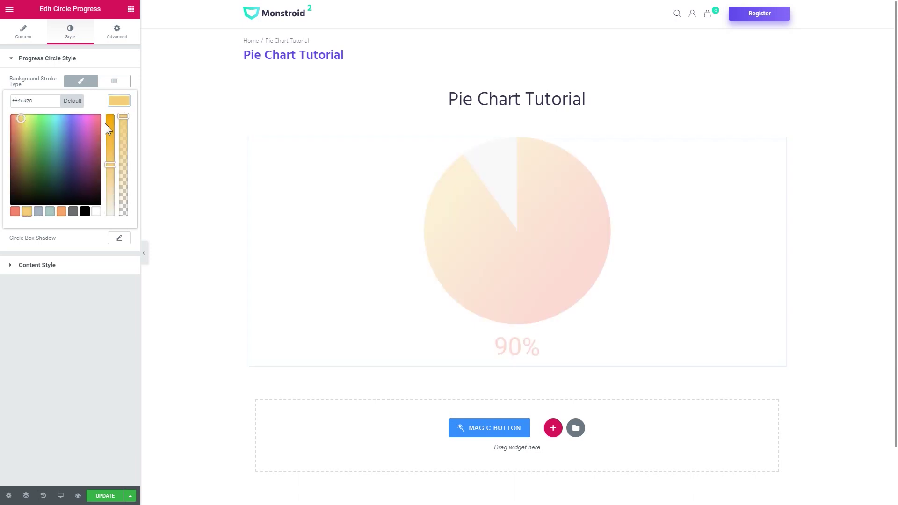
pyautogui.moveTo(110, 164); pyautogui.dragTo(110, 194)
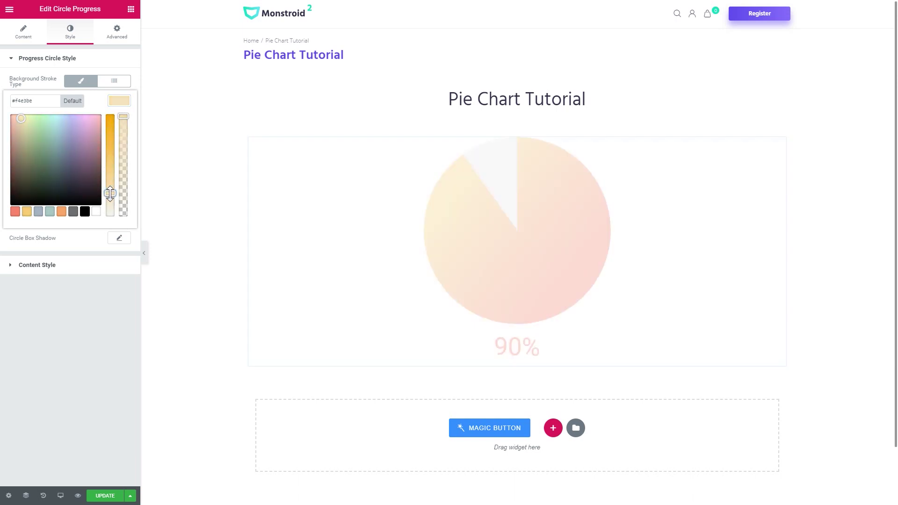
pyautogui.moveTo(110, 193); pyautogui.dragTo(110, 195)
pyautogui.click(117, 102)
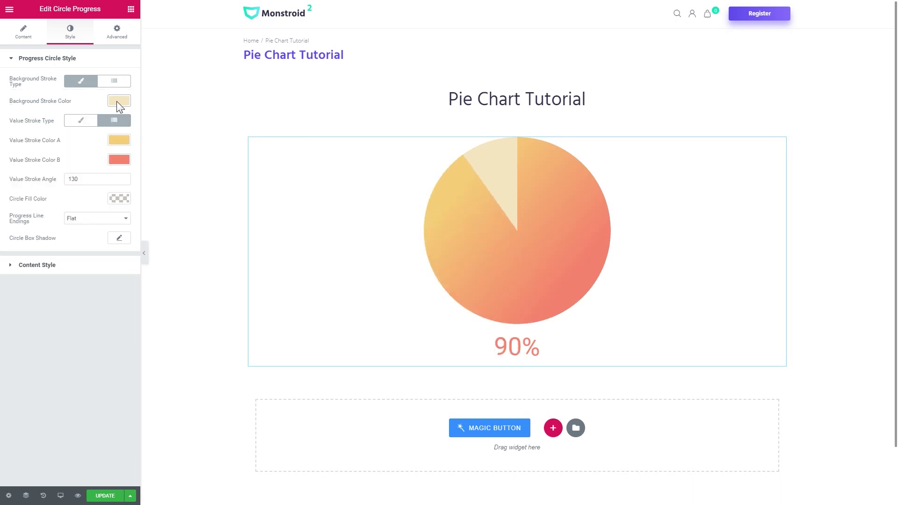
pyautogui.click(144, 255)
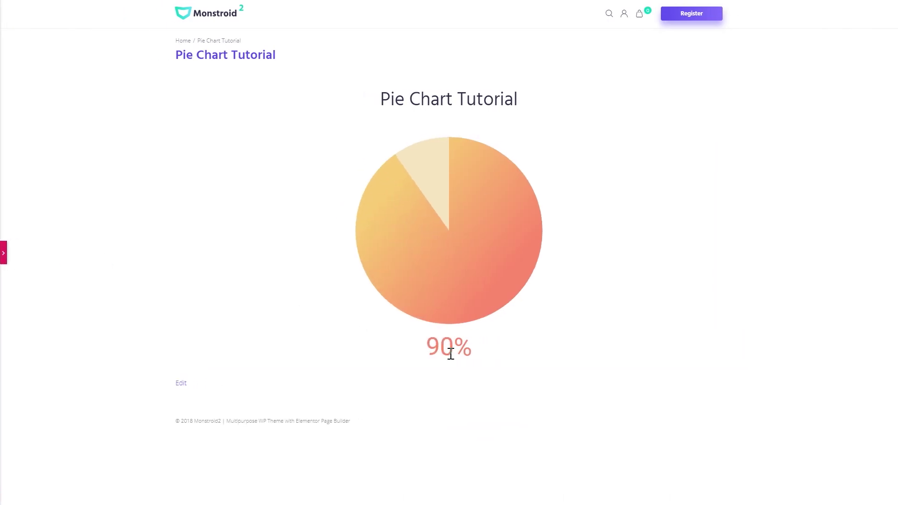